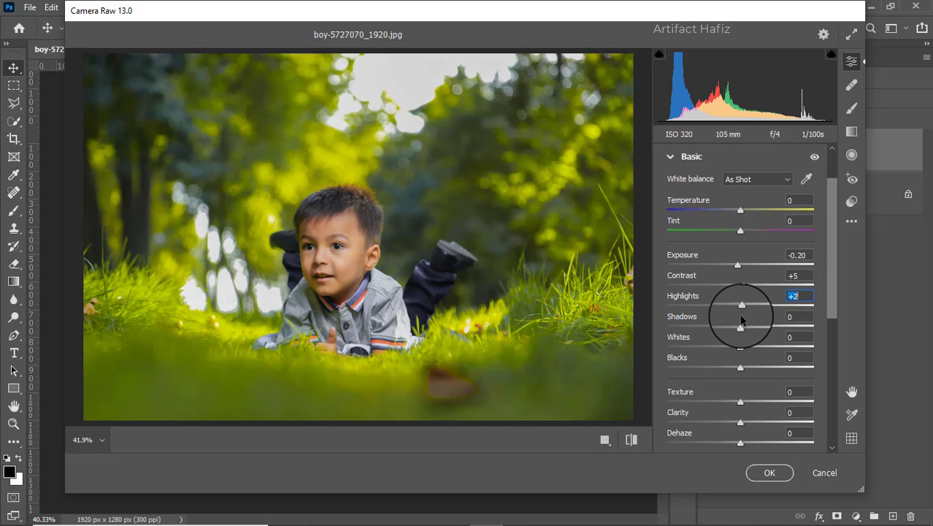
Set the basic adjustments to Shadows -5, Whites +25, Blacks -5, Texture -2, Clarity +2 and Dehaze +4.
drag(739, 327, 738, 371)
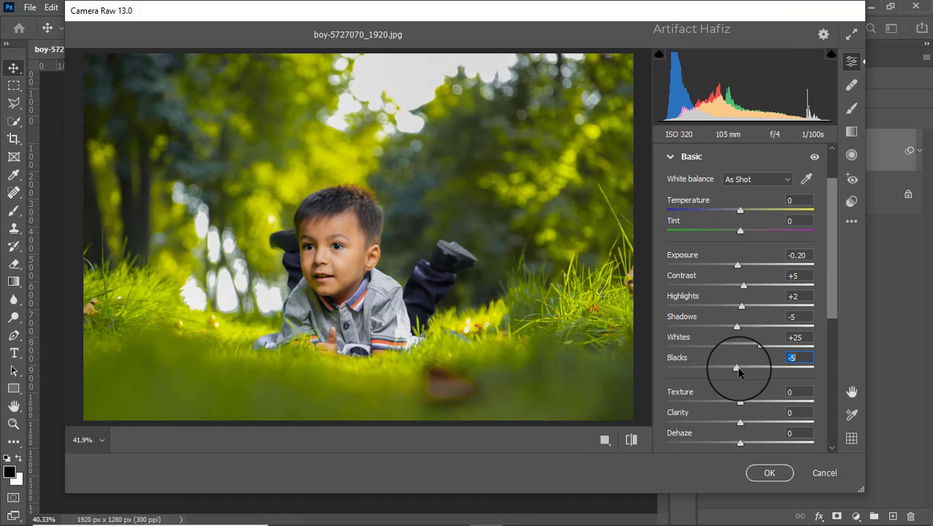
scroll(752, 337, down, 4)
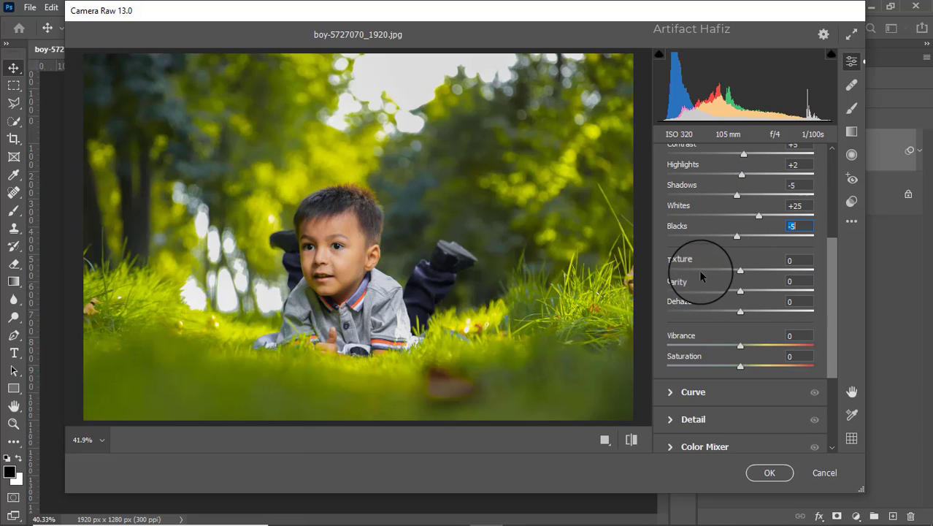
drag(740, 270, 745, 314)
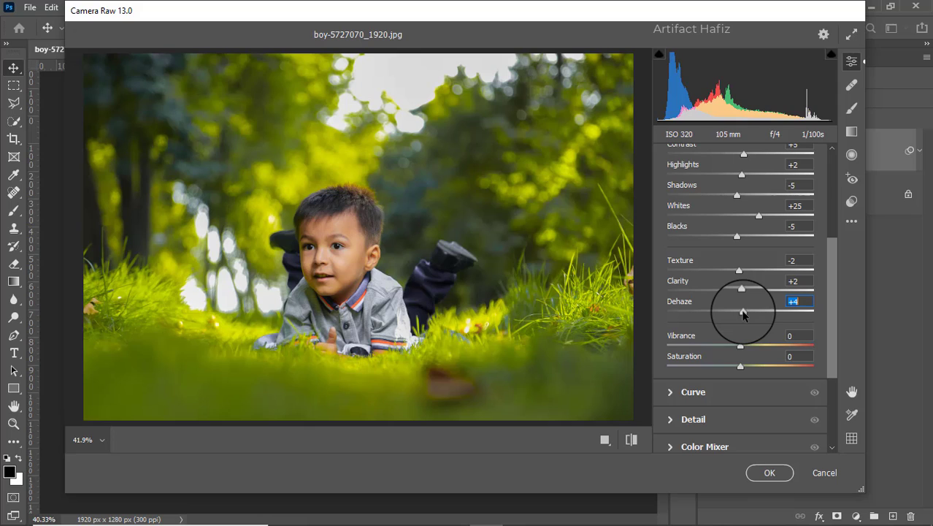
Shape the main point curve with a darker point at input 69, output 64 and a brighter point at input 190, output 196.
scroll(741, 310, down, 3)
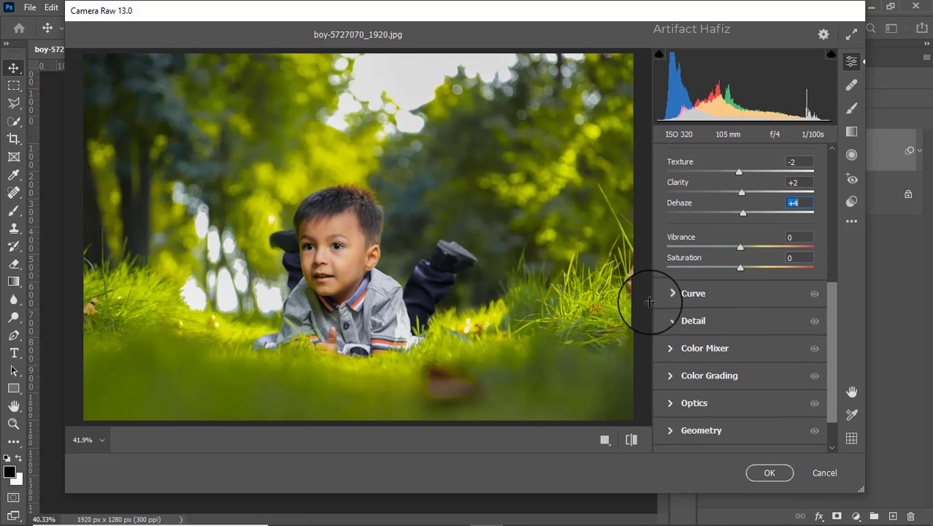
click(675, 298)
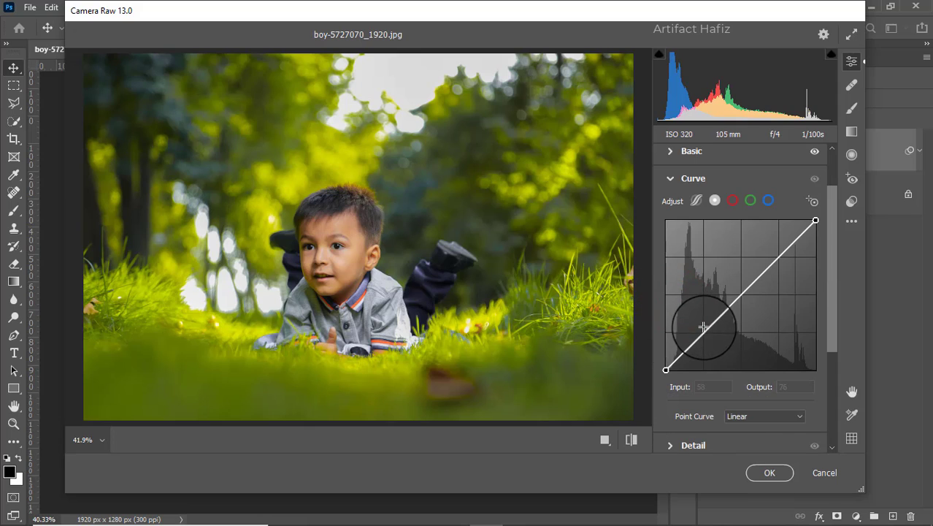
drag(705, 329, 706, 333)
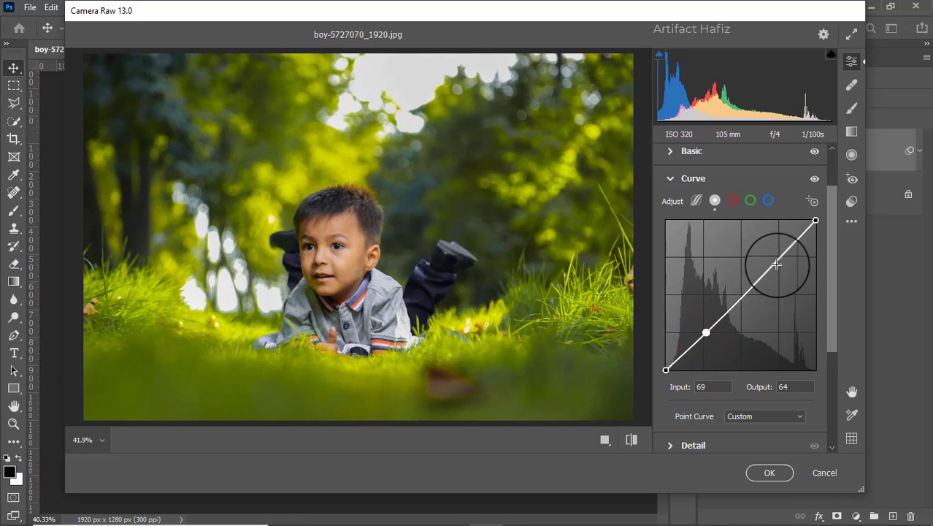
drag(775, 259, 778, 256)
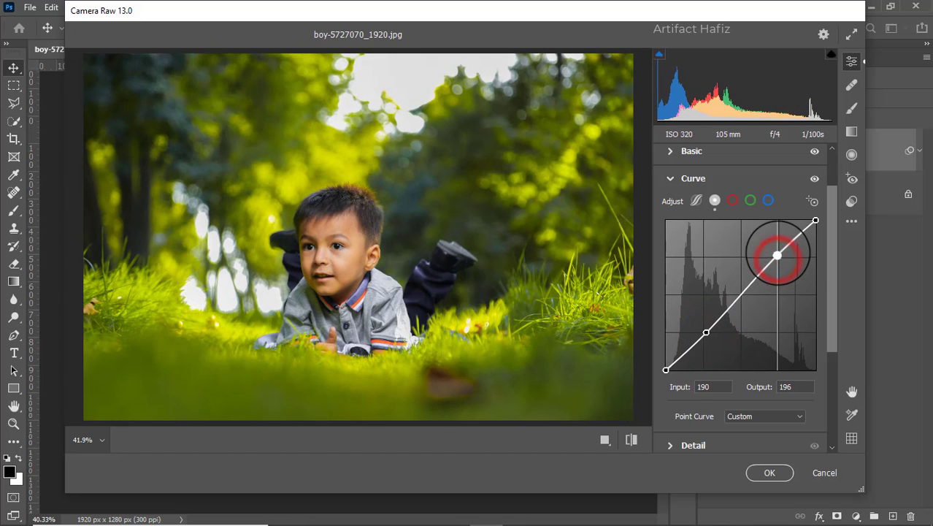
Add a midtone point to the green channel curve at input 130, output 125.
click(750, 200)
drag(738, 295, 743, 297)
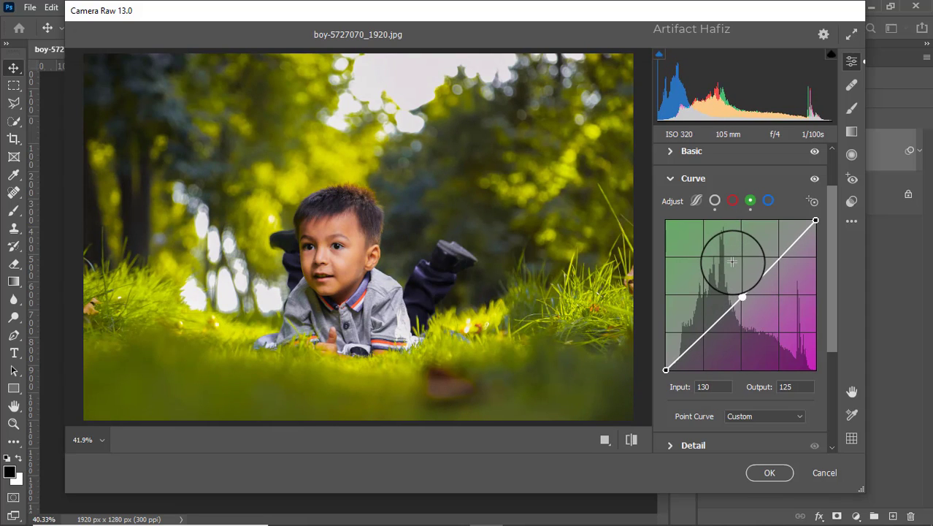
scroll(726, 261, down, 2)
click(719, 320)
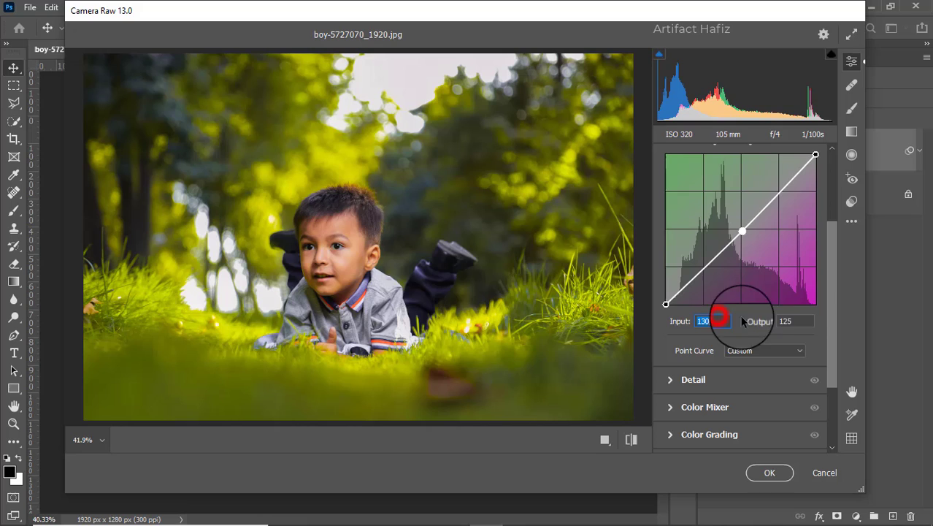
click(796, 321)
Set the photo's Noise Reduction to 9 in the detail adjustments.
scroll(766, 292, down, 3)
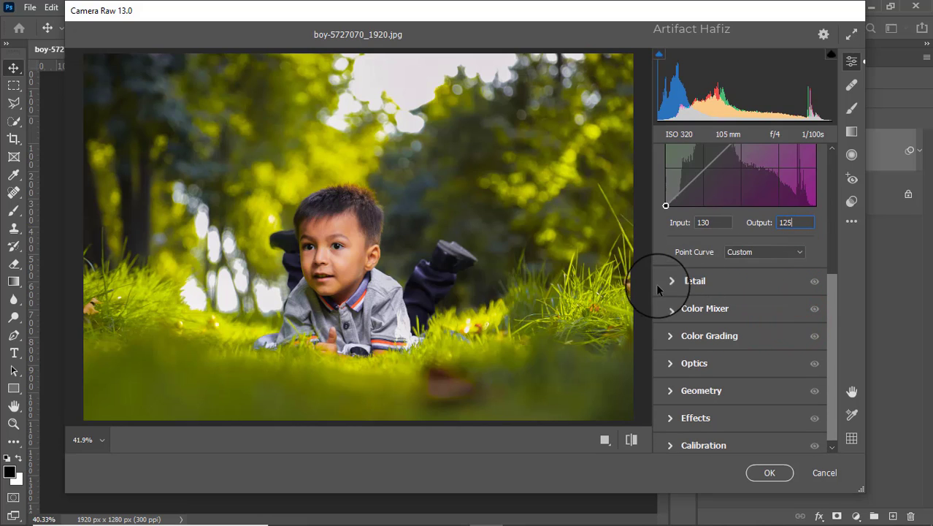
click(671, 283)
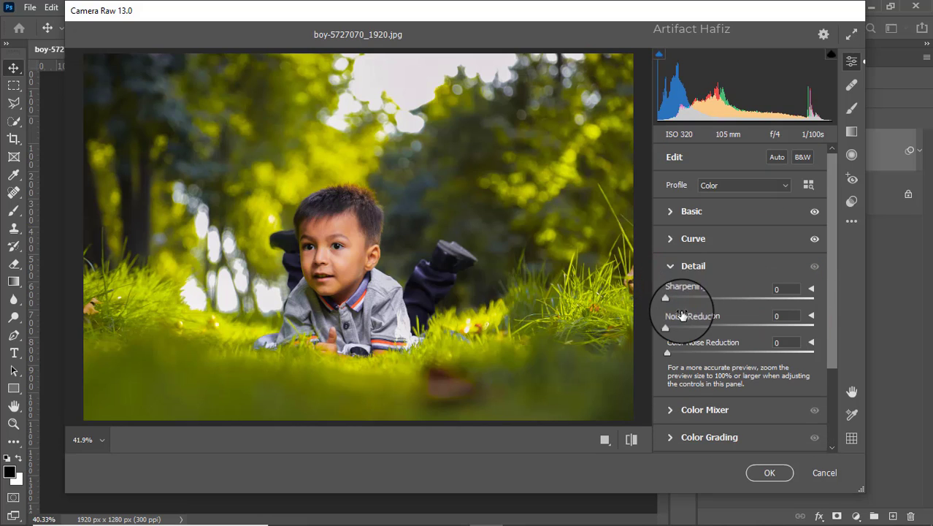
mouse_move(666, 324)
mouse_down()
mouse_move(687, 328)
mouse_move(676, 329)
mouse_up()
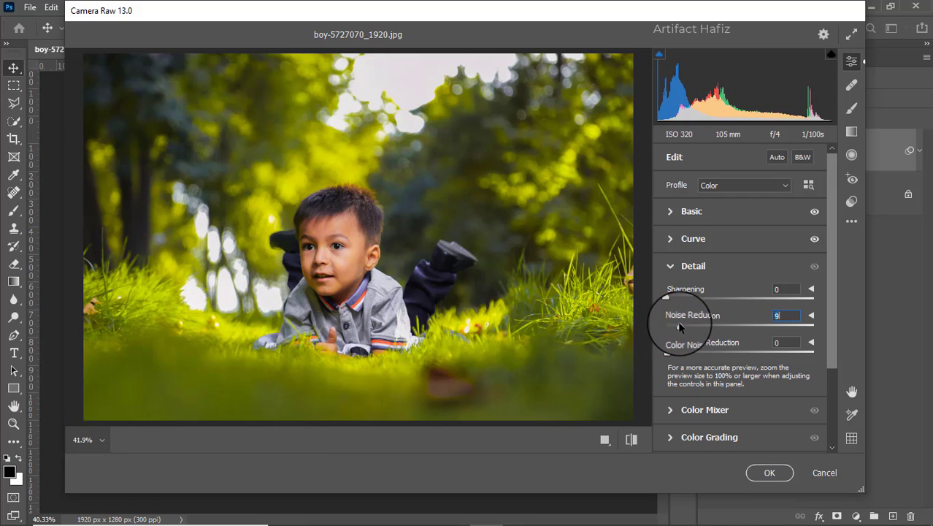
Set the color mixer saturation to Reds +24, Oranges +3, Yellows -62, Greens -4, Aquas -11 and Blues -33.
scroll(689, 303, down, 3)
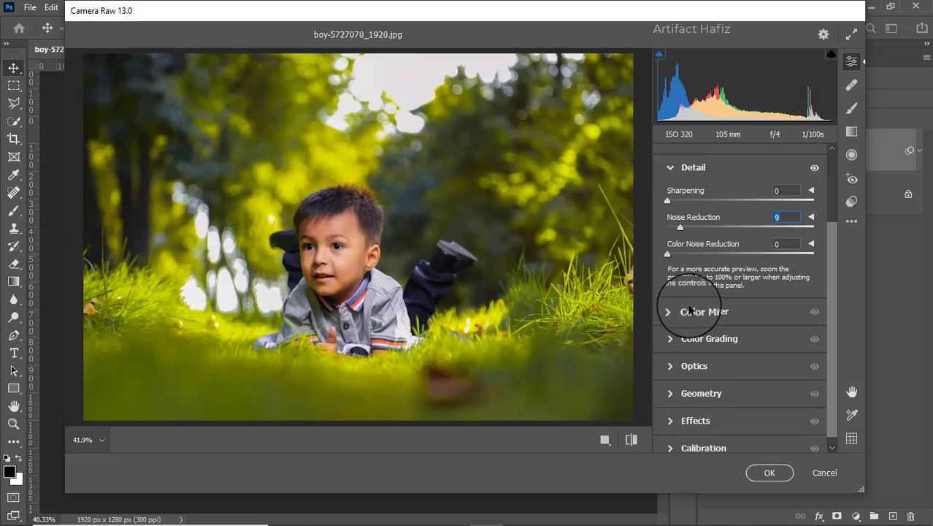
click(675, 313)
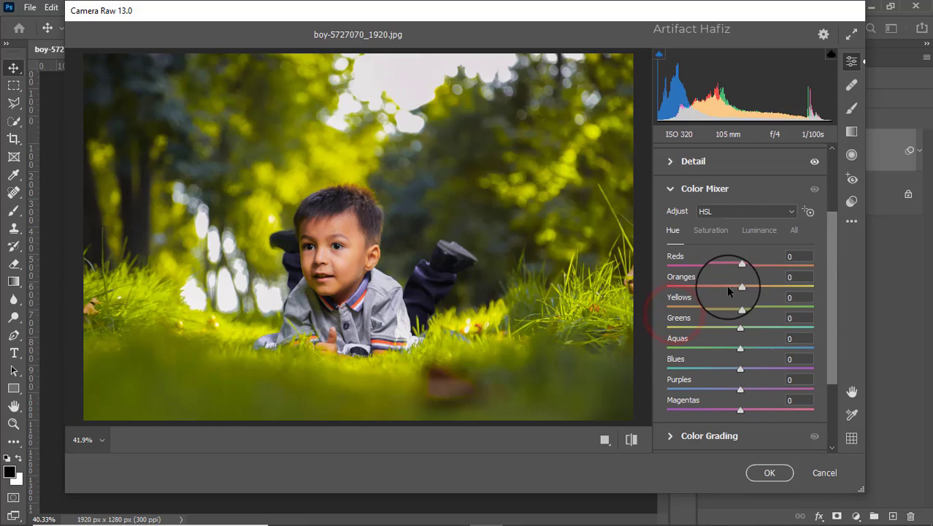
click(723, 232)
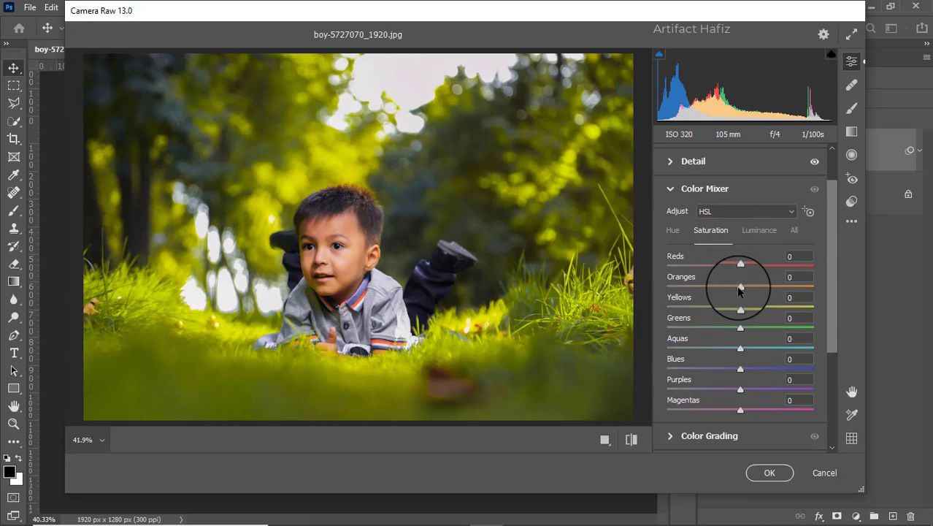
mouse_move(768, 284)
mouse_down()
mouse_move(779, 284)
mouse_move(719, 294)
mouse_move(747, 294)
mouse_move(740, 265)
mouse_move(809, 267)
mouse_move(756, 271)
mouse_up()
drag(742, 306, 695, 310)
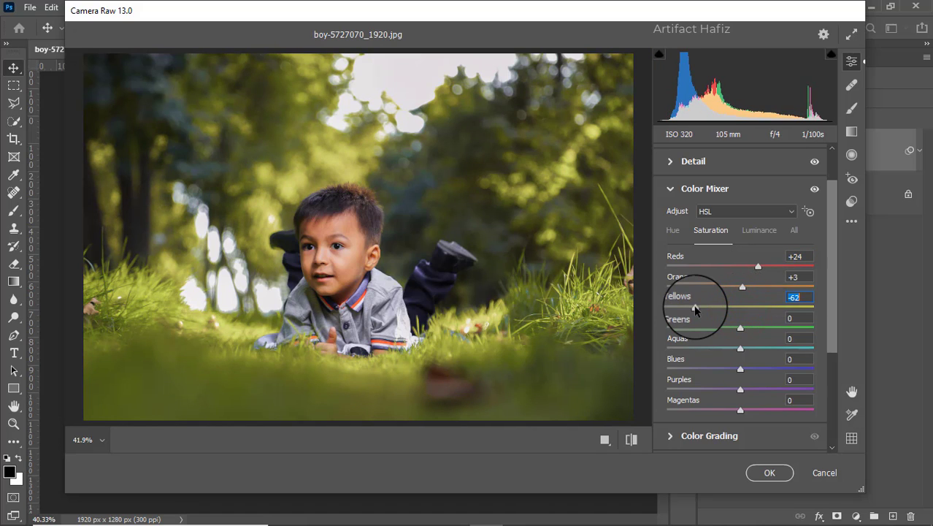
drag(736, 327, 733, 376)
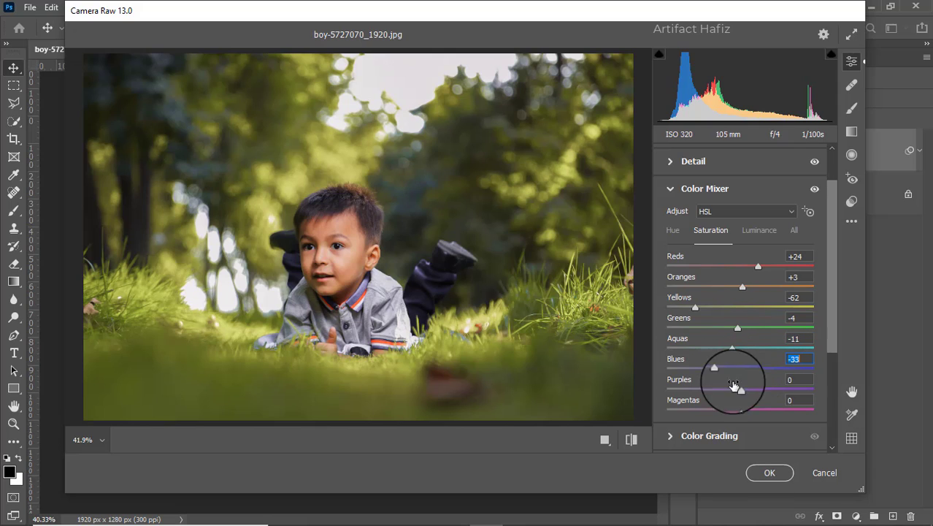
Set the color mixer luminance to Yellows -16 and Greens -45, and the hue to Yellows -31, Greens +47 and Aquas -7.
click(742, 230)
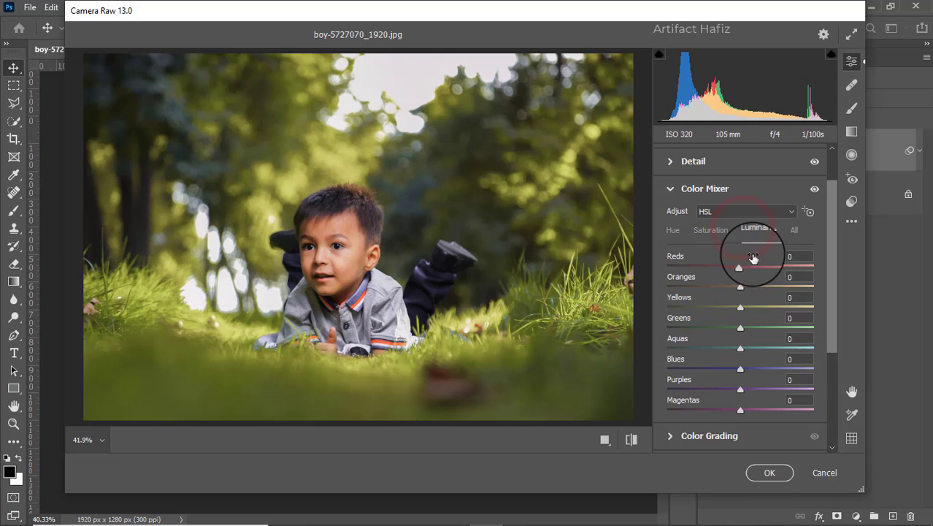
mouse_move(739, 324)
mouse_down()
mouse_move(706, 329)
mouse_move(706, 309)
mouse_move(729, 308)
mouse_up()
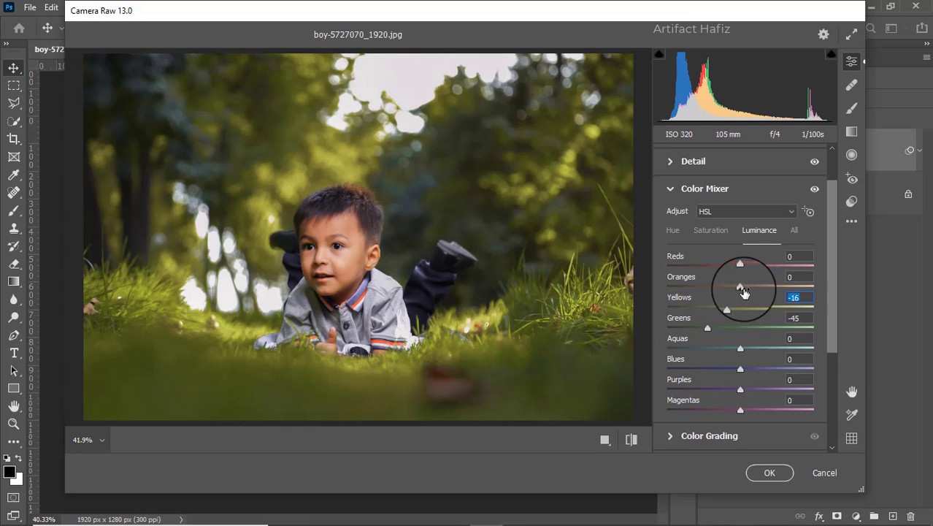
click(666, 231)
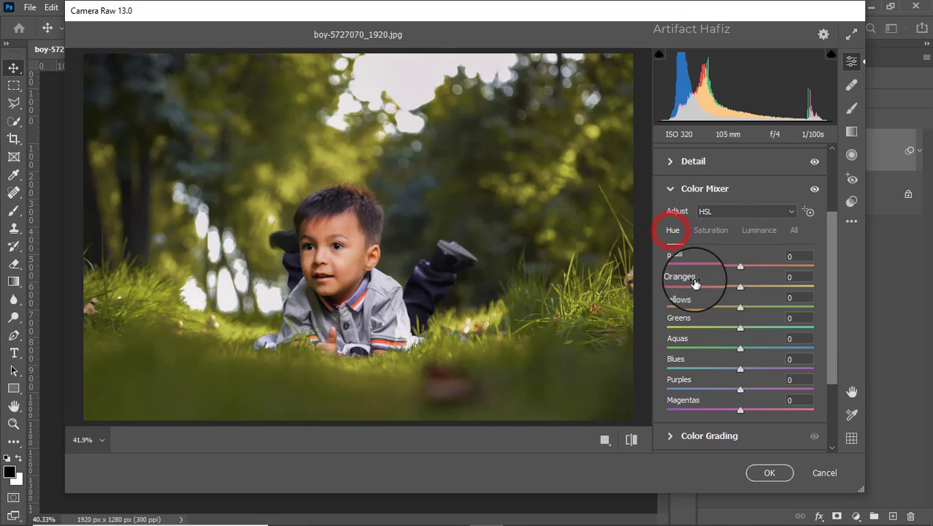
drag(741, 326, 782, 326)
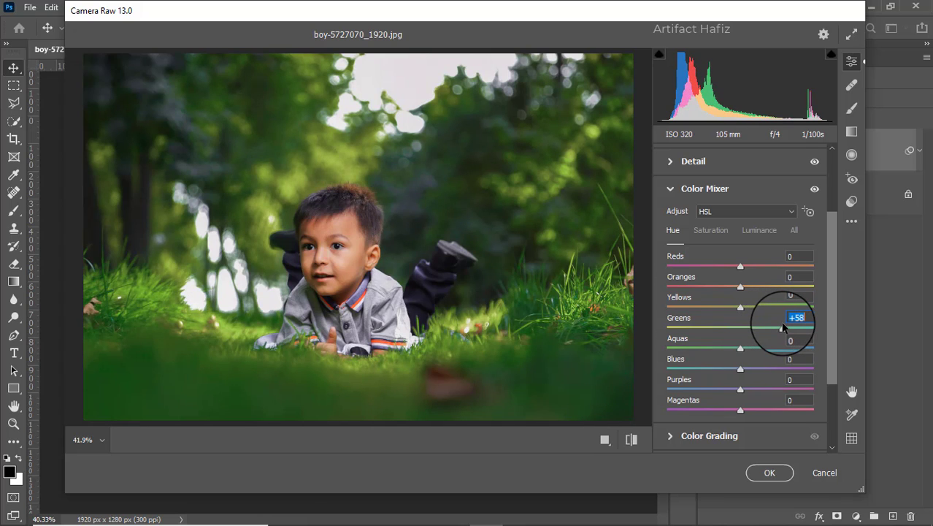
mouse_move(741, 348)
mouse_down()
mouse_move(785, 348)
mouse_move(705, 348)
mouse_move(734, 348)
mouse_up()
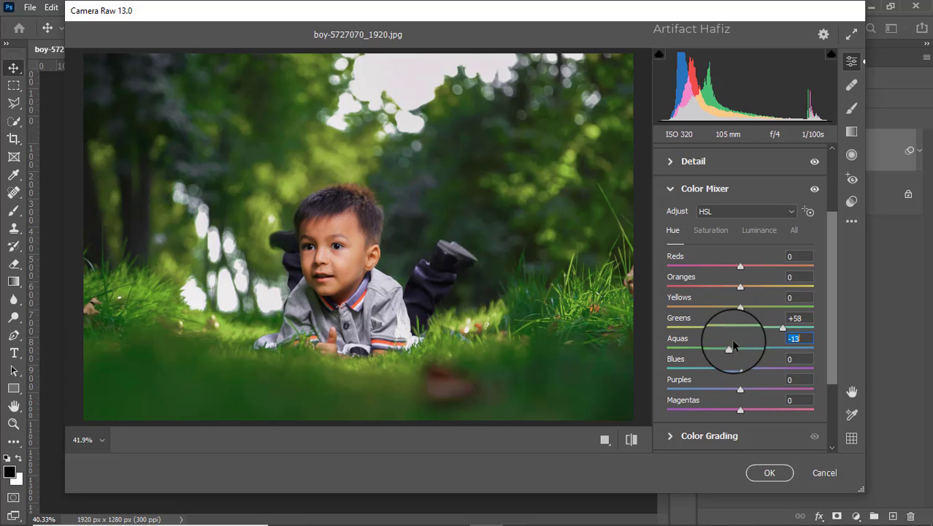
click(740, 307)
drag(741, 307, 718, 311)
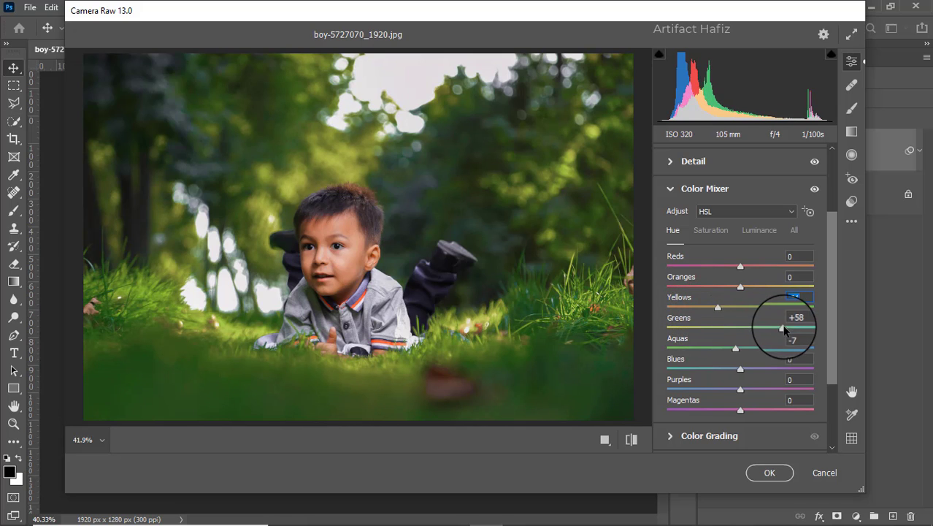
drag(784, 329, 779, 328)
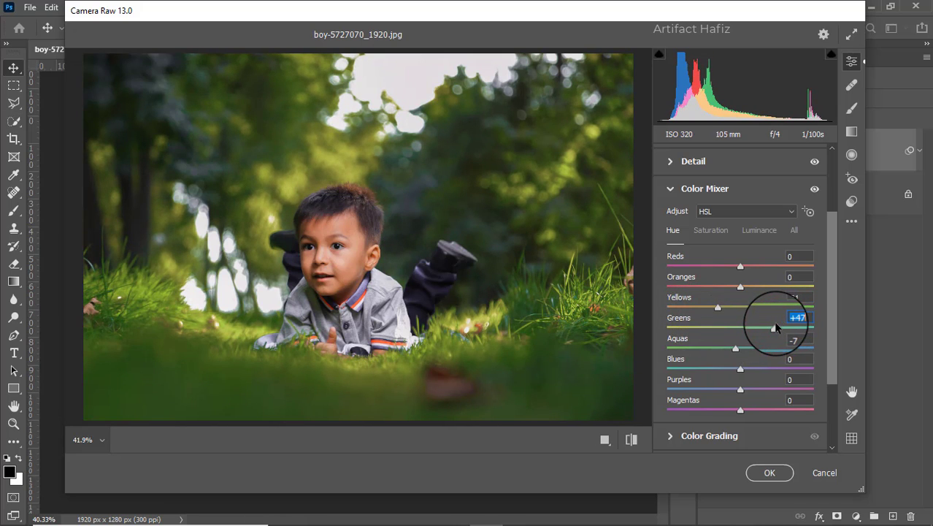
Tint the midtones in color grading with hue 43 and saturation 11.
scroll(747, 317, down, 3)
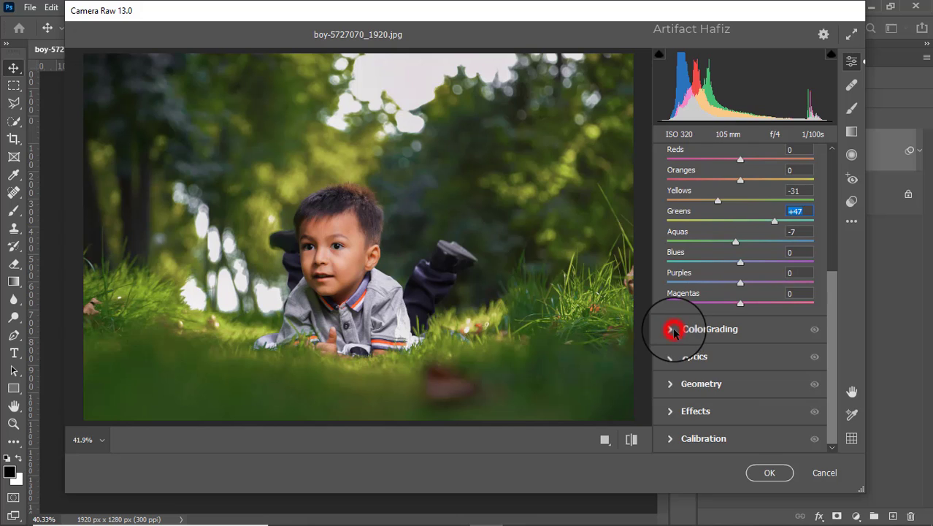
click(673, 330)
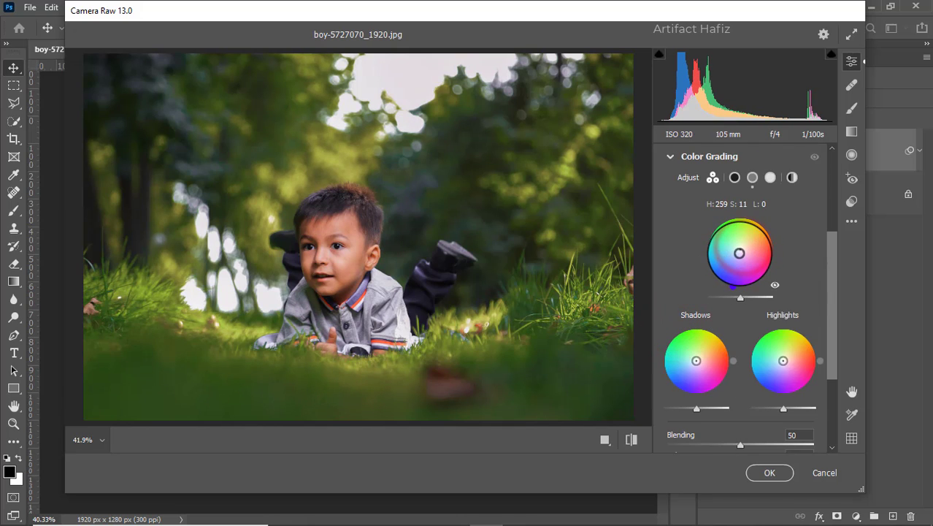
drag(733, 286, 766, 223)
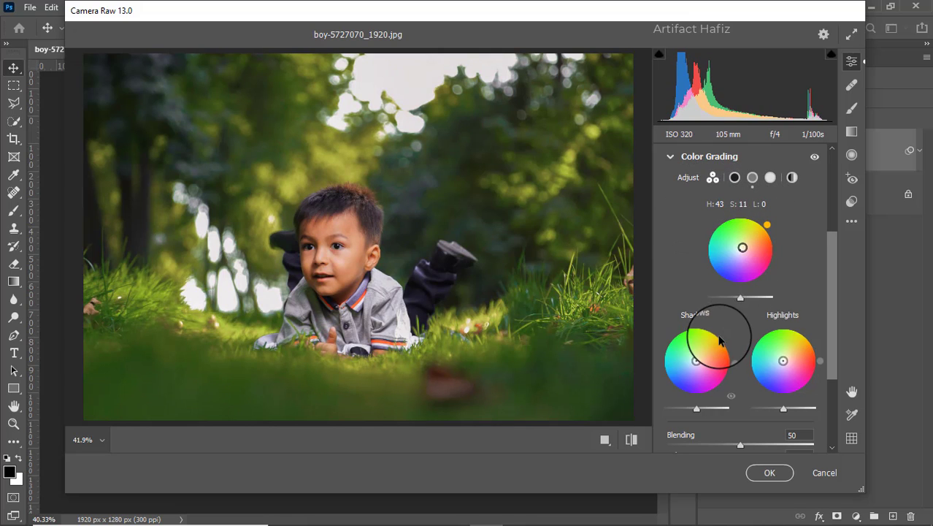
Tint the shadows blue at about hue 233, and the highlights with hue 228 and saturation 24.
drag(696, 360, 671, 400)
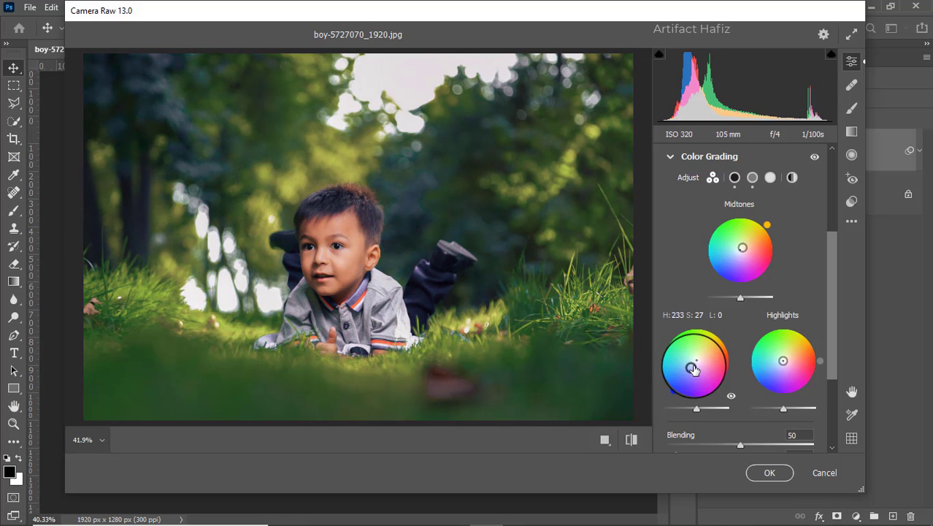
drag(692, 367, 689, 368)
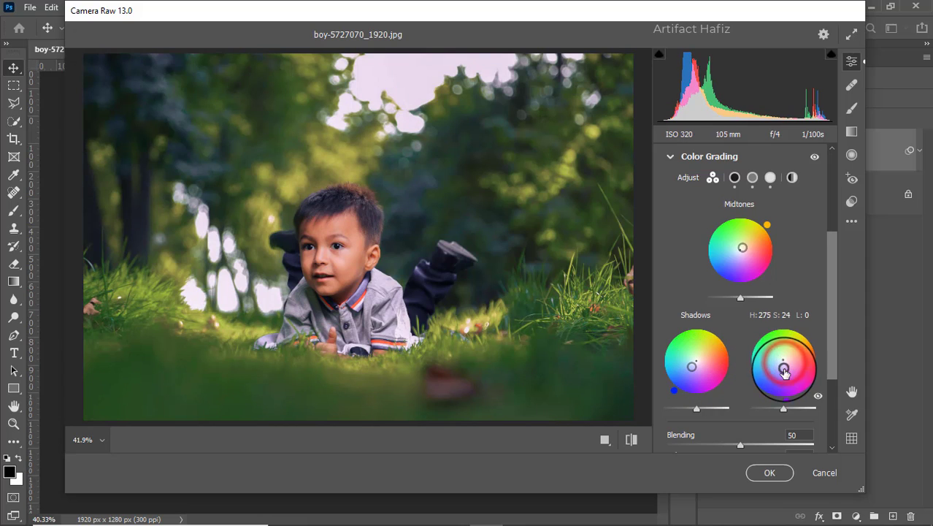
mouse_move(786, 395)
mouse_down()
mouse_move(738, 345)
mouse_move(797, 311)
mouse_move(839, 370)
mouse_move(733, 310)
mouse_move(844, 392)
mouse_move(837, 334)
mouse_move(817, 407)
mouse_move(738, 416)
mouse_up()
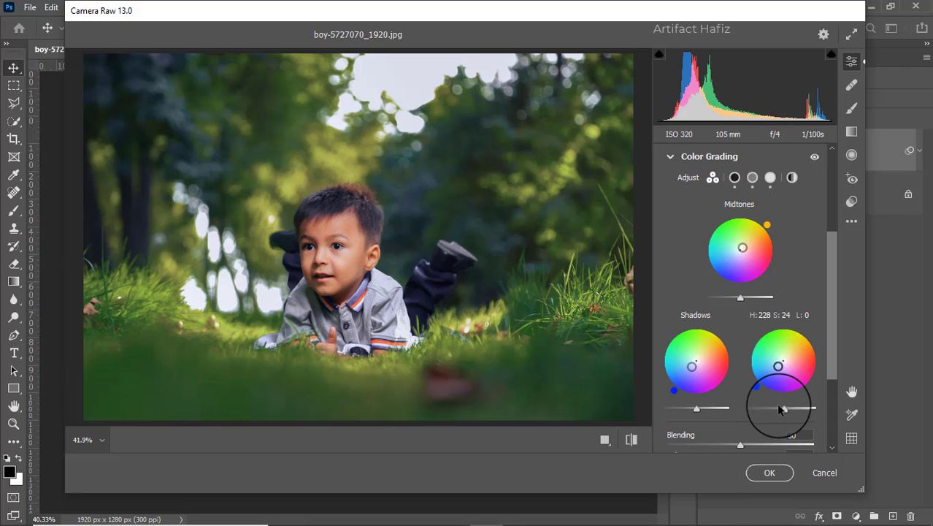
Add a dark vignette with Vignetting -21, Feather 100 and Roundness +100.
scroll(780, 402, down, 3)
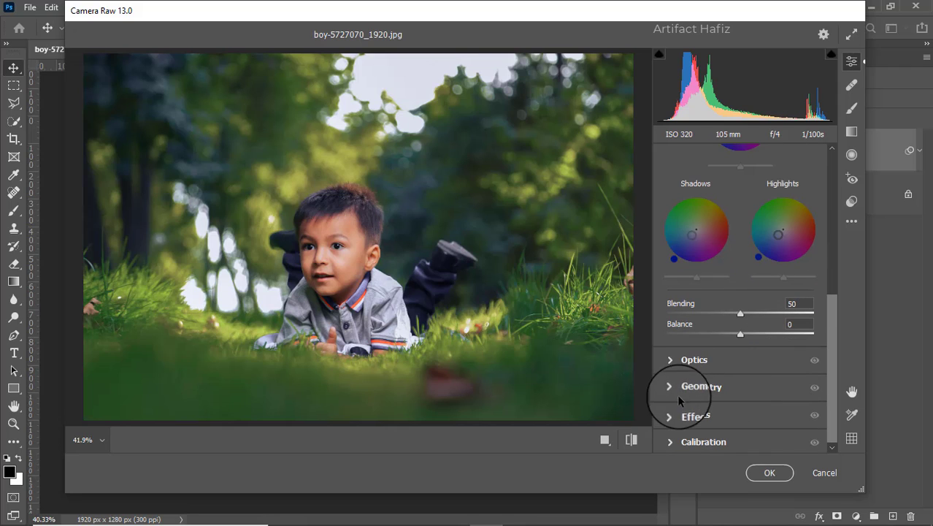
click(671, 414)
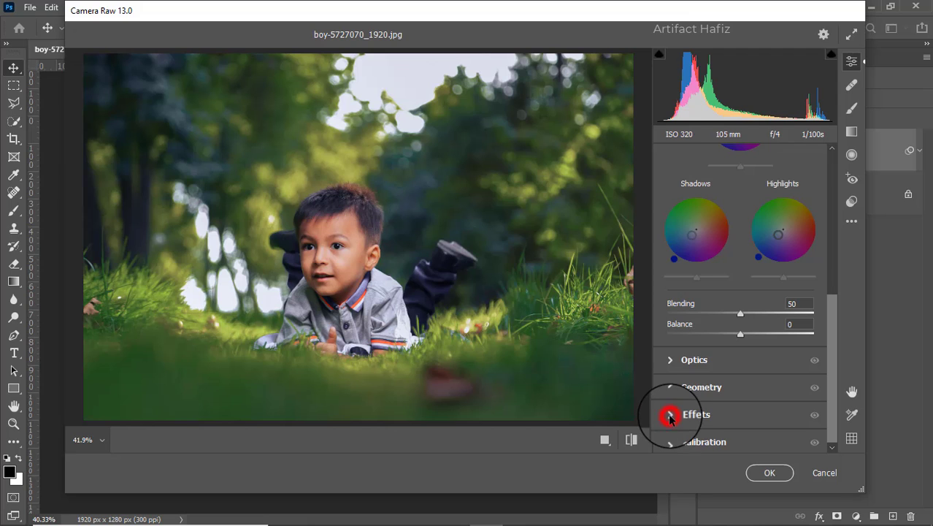
drag(739, 301, 726, 301)
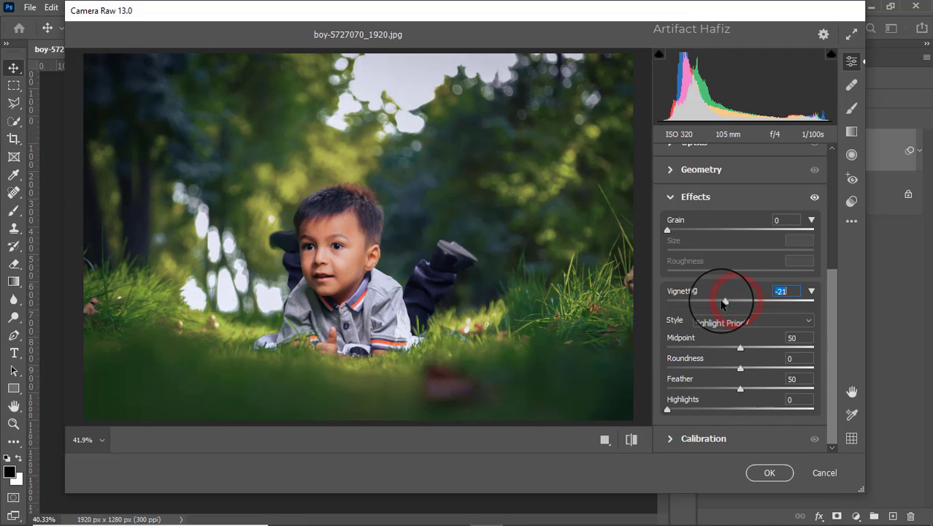
drag(740, 389, 864, 382)
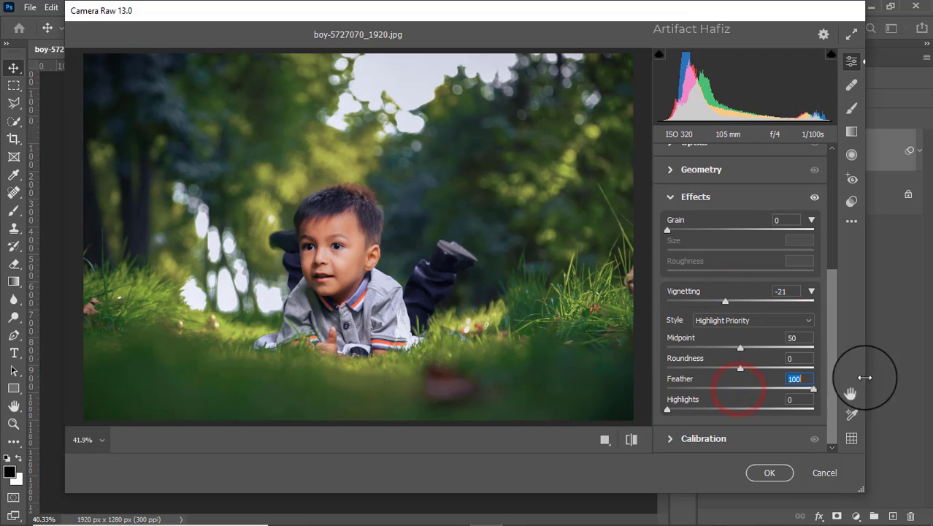
drag(740, 367, 848, 366)
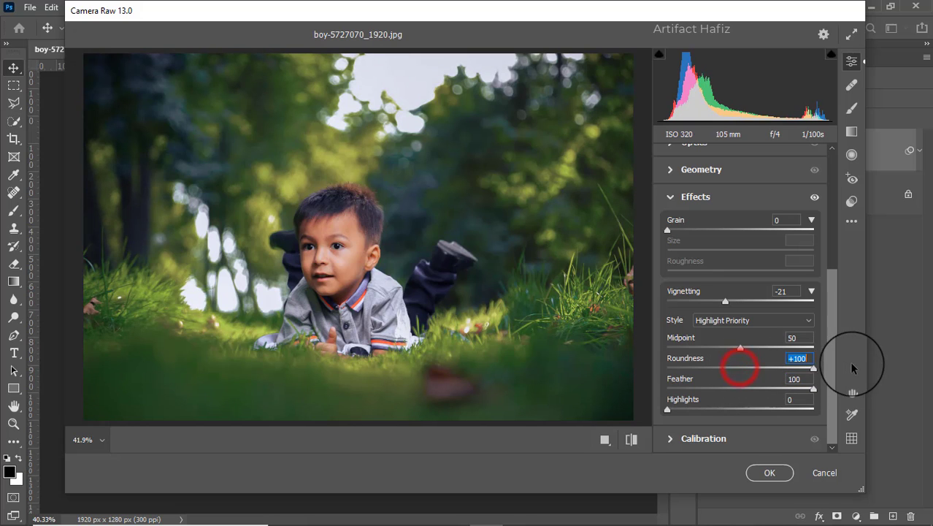
Set the vignette's Midpoint to 5 and soften its Vignetting amount to -4.
drag(739, 349, 673, 348)
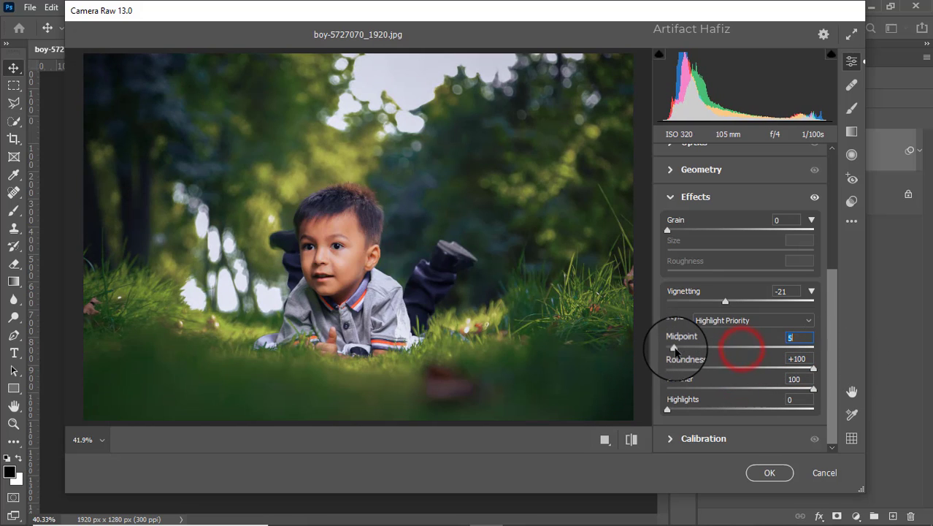
mouse_move(726, 306)
mouse_down()
mouse_move(746, 302)
mouse_move(736, 305)
mouse_up()
Raise the Oranges luminance in the color mixer to +5.
scroll(736, 305, up, 3)
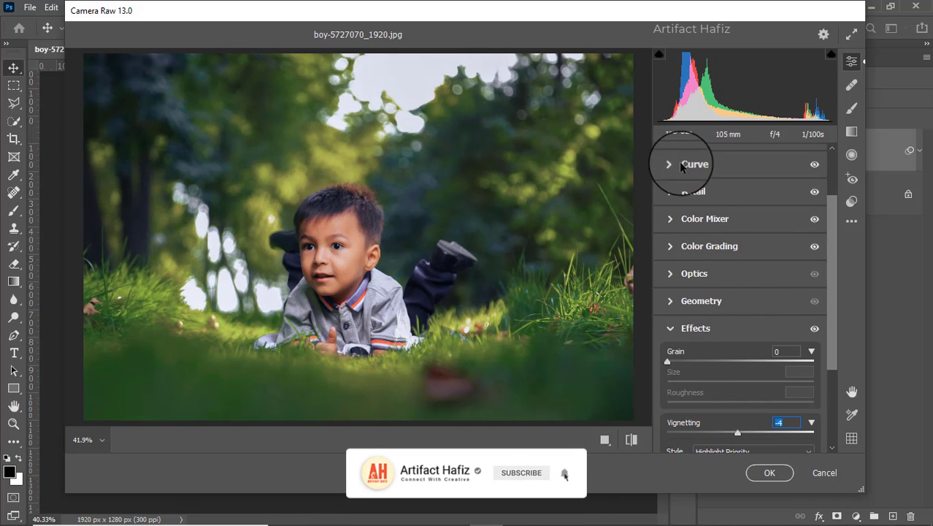
click(675, 220)
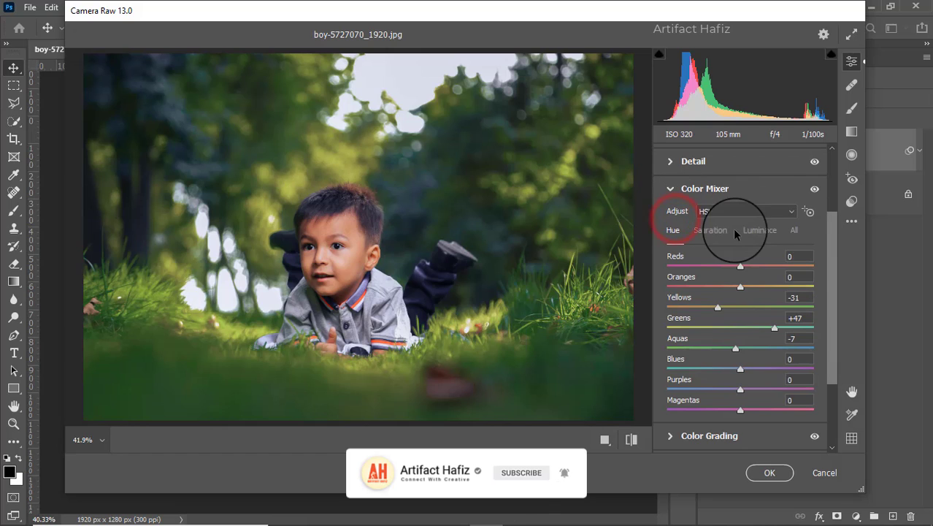
click(765, 229)
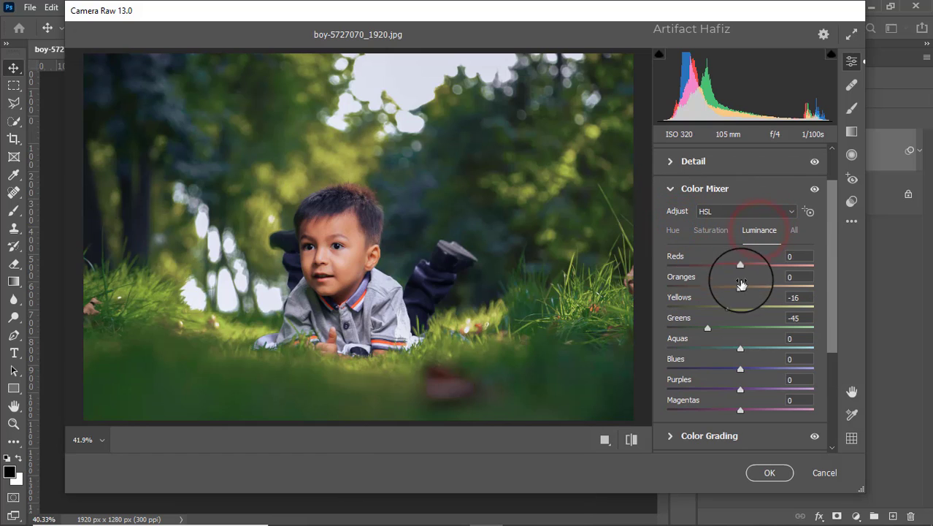
mouse_move(740, 285)
mouse_down()
mouse_move(770, 282)
mouse_move(738, 283)
mouse_up()
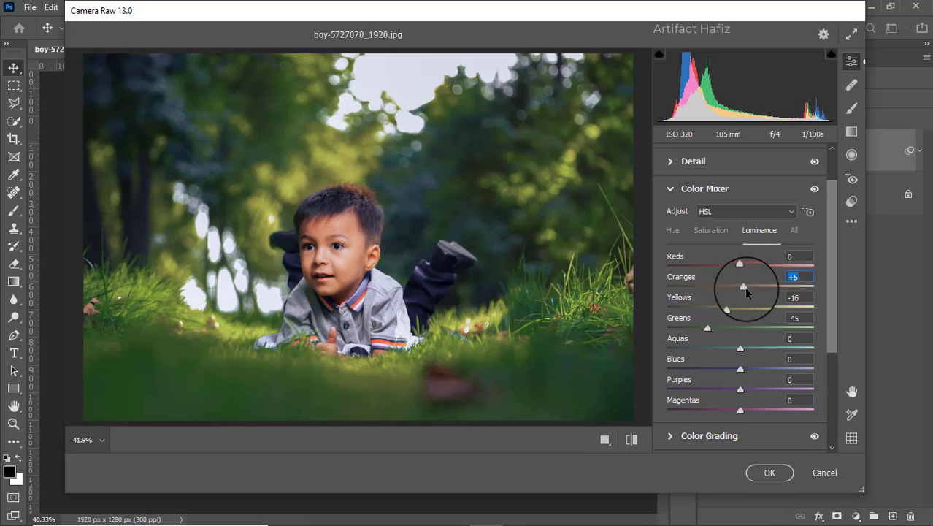
Apply the Camera Raw filter and compare the Background copy layer with the original by toggling its visibility.
scroll(744, 286, down, 2)
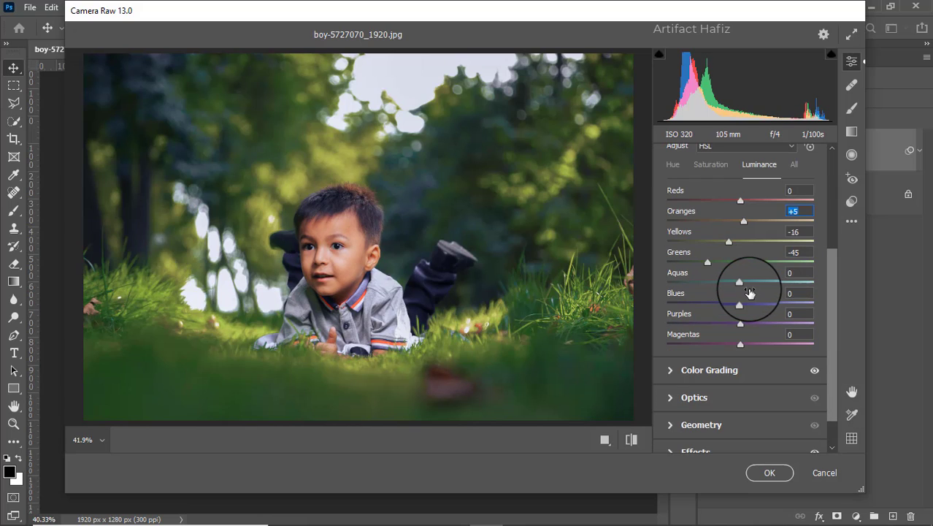
scroll(750, 292, down, 1)
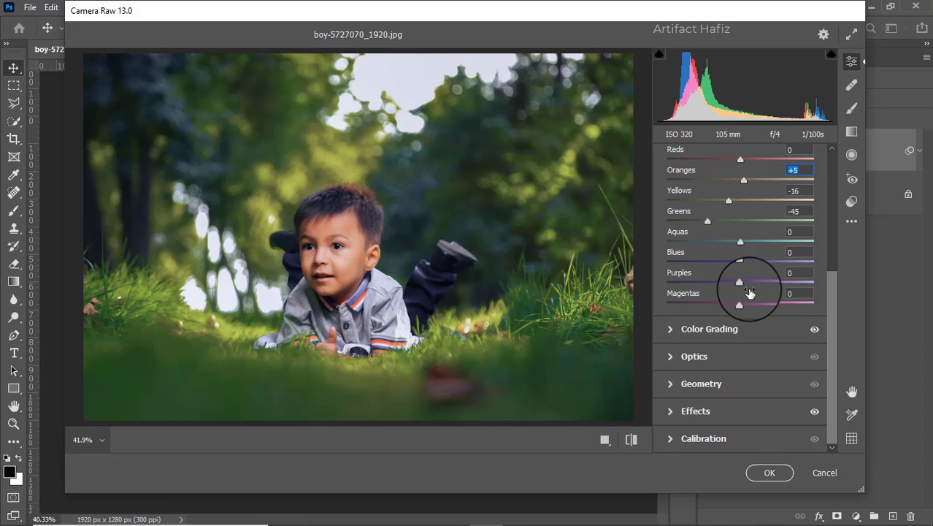
click(769, 473)
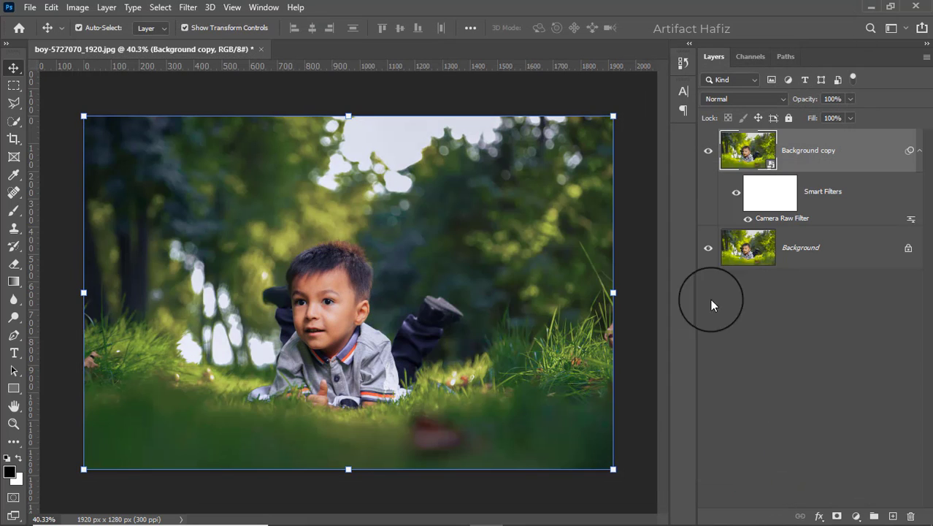
click(708, 151)
click(708, 150)
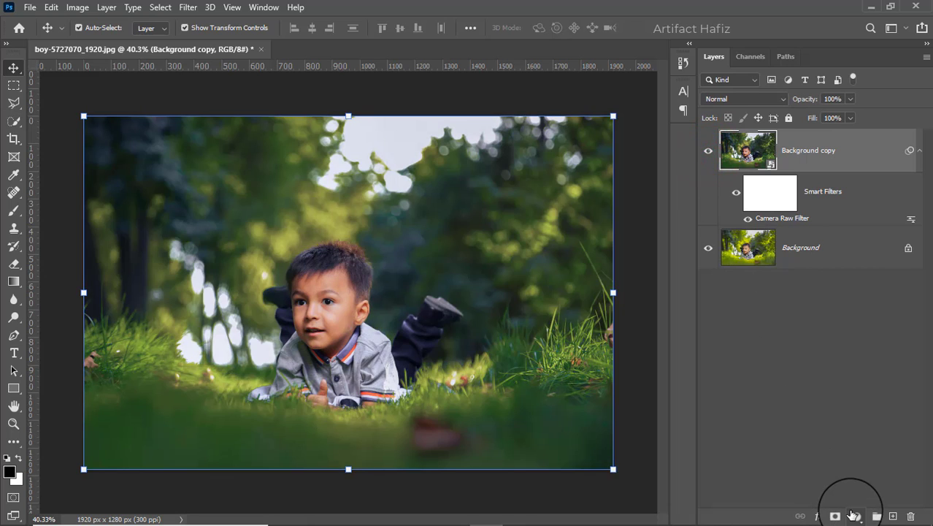
Add a Color Lookup adjustment layer using the Fuji F125 Kodak 2395 (by Adobe) 3D LUT and reduce its opacity to 20%.
click(853, 516)
click(861, 438)
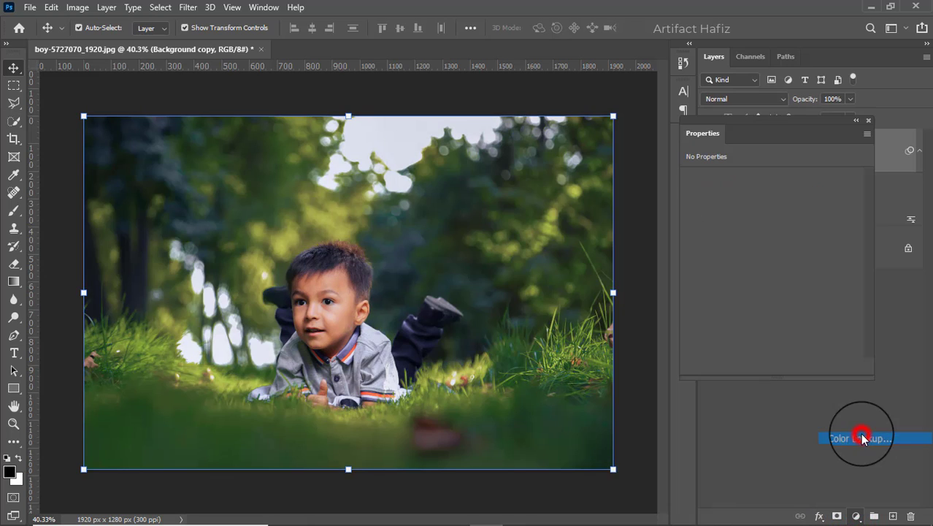
click(763, 179)
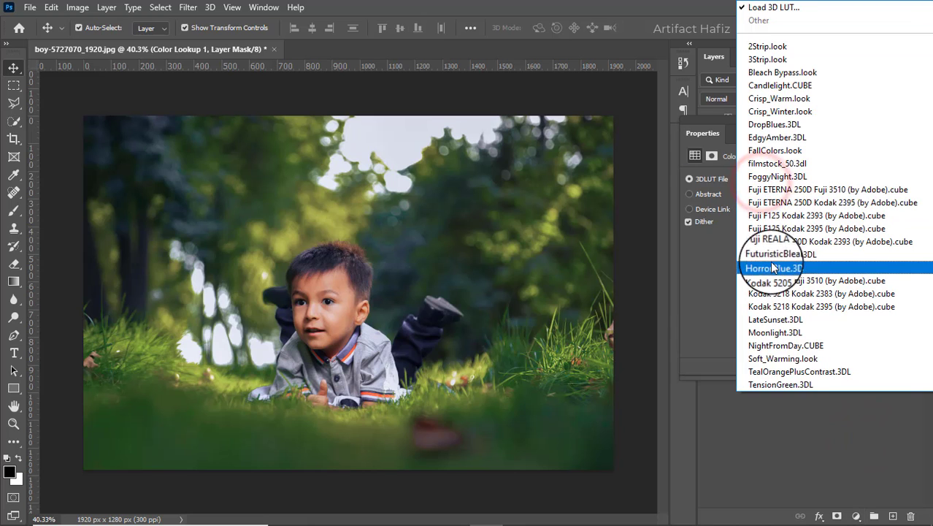
click(772, 229)
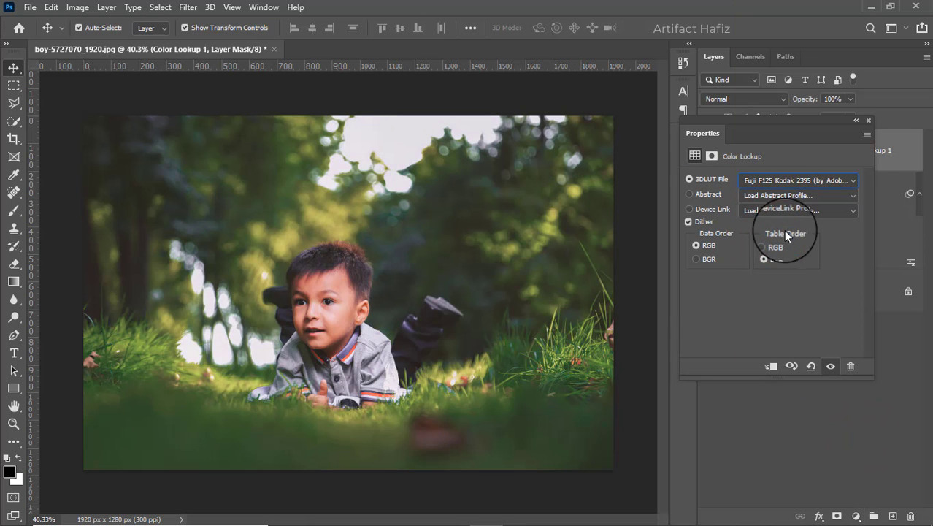
click(868, 122)
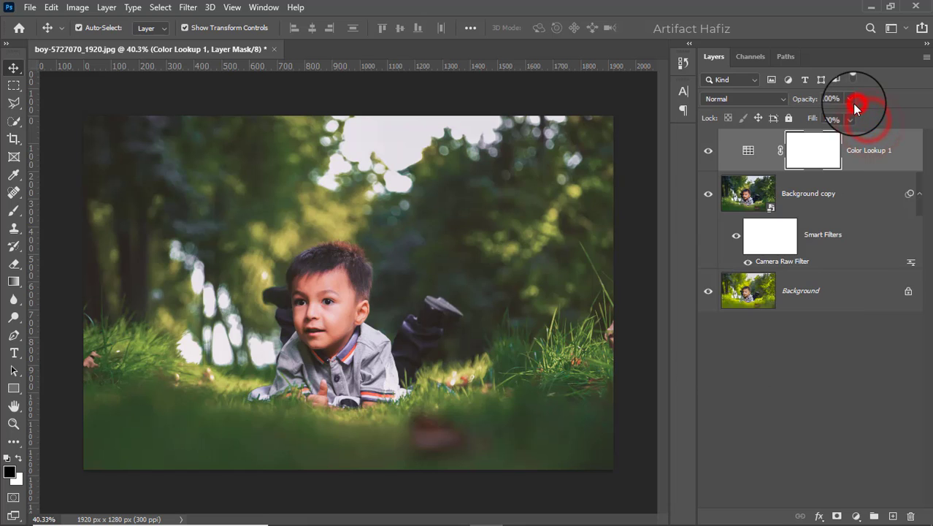
click(849, 100)
drag(847, 116, 800, 118)
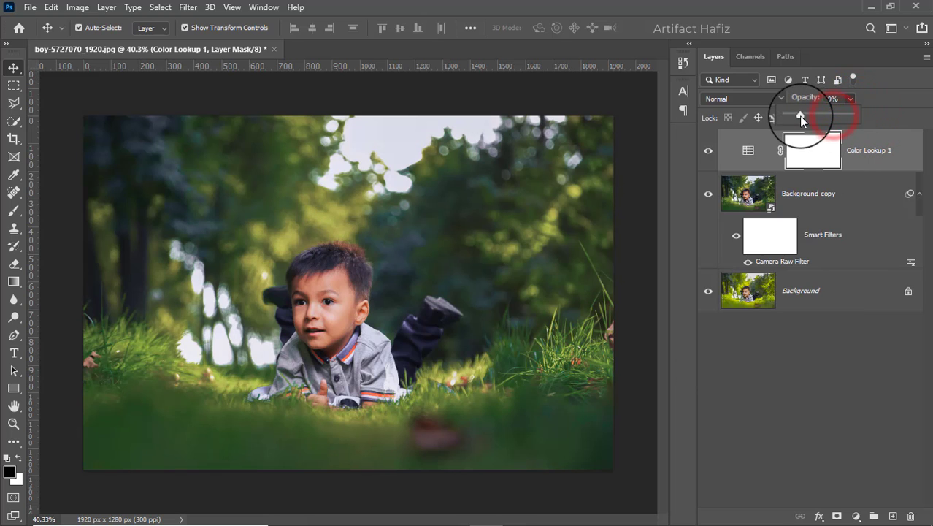
Compare the original Background layer alone with the full graded result by toggling the other layers' visibility.
alt+click(708, 294)
alt+click(709, 293)
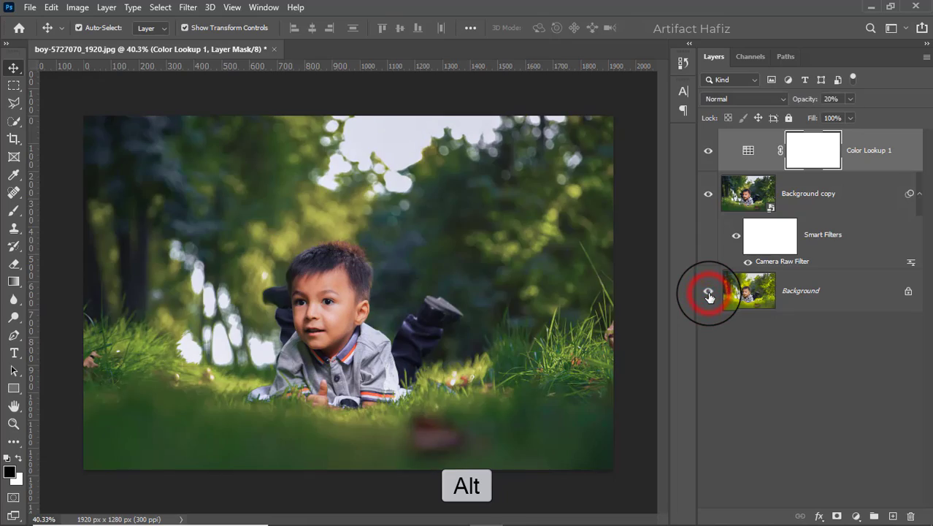
alt+click(708, 294)
alt+click(709, 293)
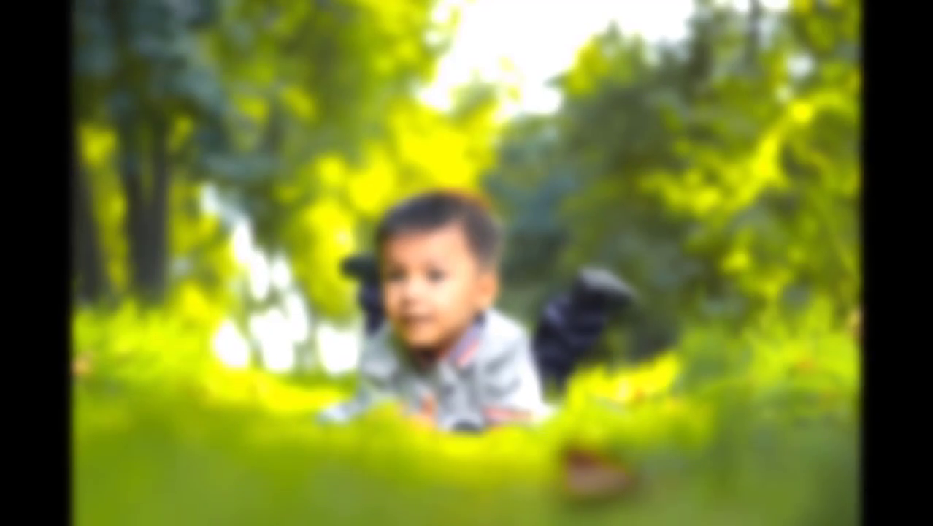